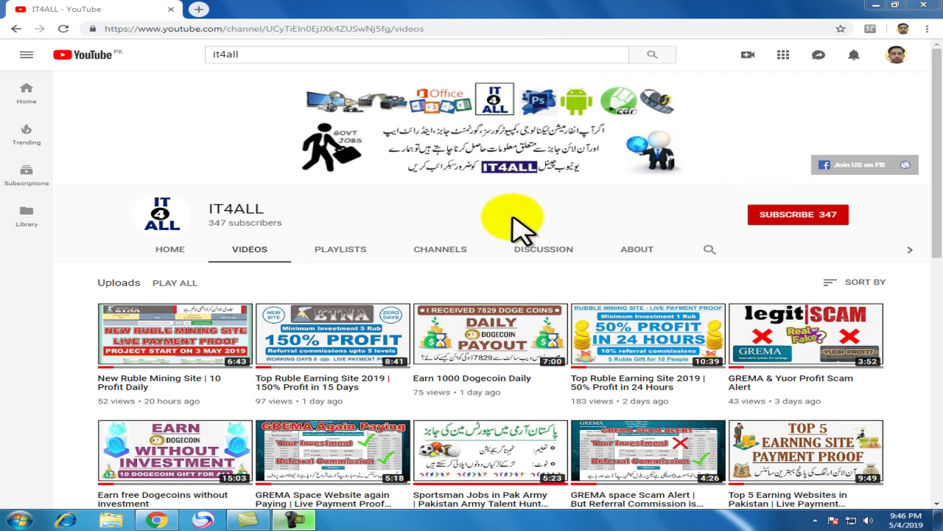
Subscribe to the IT4ALL channel and turn on its notifications.
left_click(786, 218)
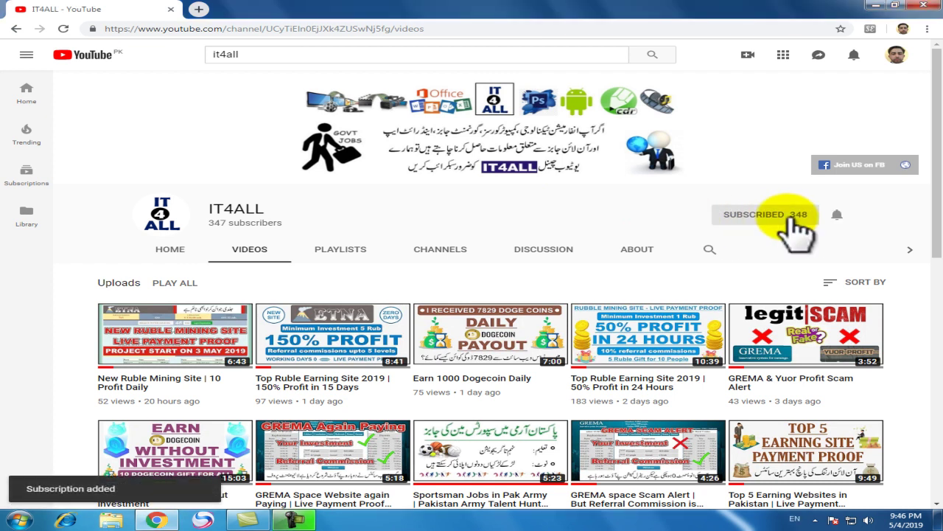
left_click(836, 213)
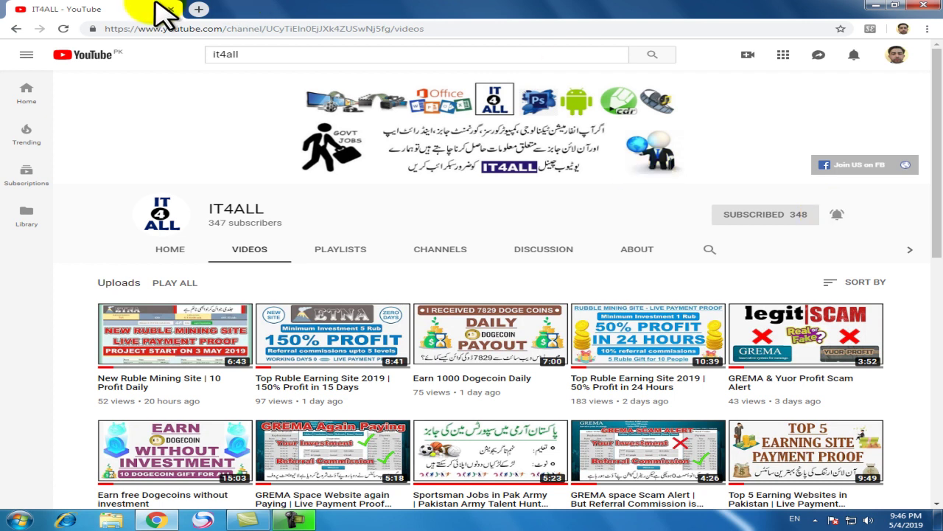
Load google.com in a new browser tab and search for "google docus".
left_click(198, 9)
type("google.com")
key("Return")
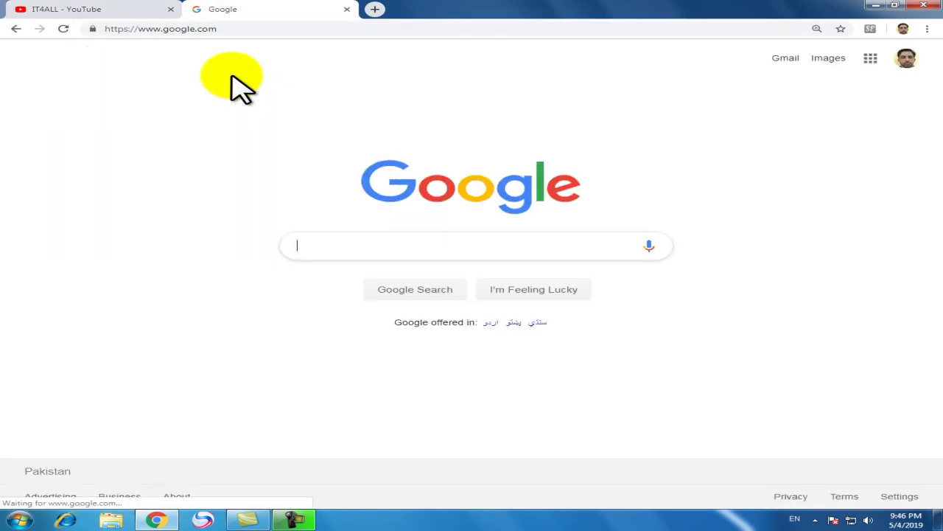
left_click(385, 243)
type("d")
key("BackSpace")
type("google co")
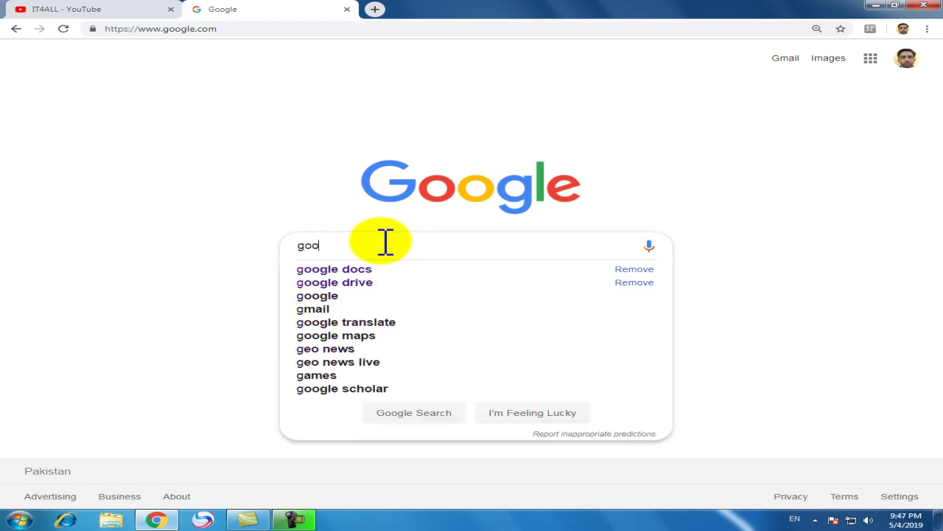
key("BackSpace")
key("BackSpace")
type("docus")
key("Return")
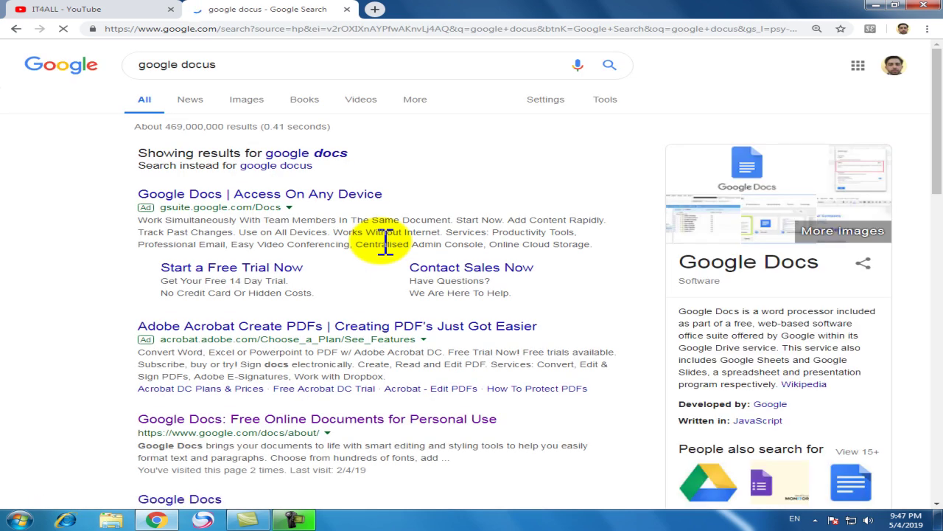
Go to Google Docs through the "Google Docs: Free Online Documents for Personal Use" result and create a blank document.
scroll(461, 420, "down", 1)
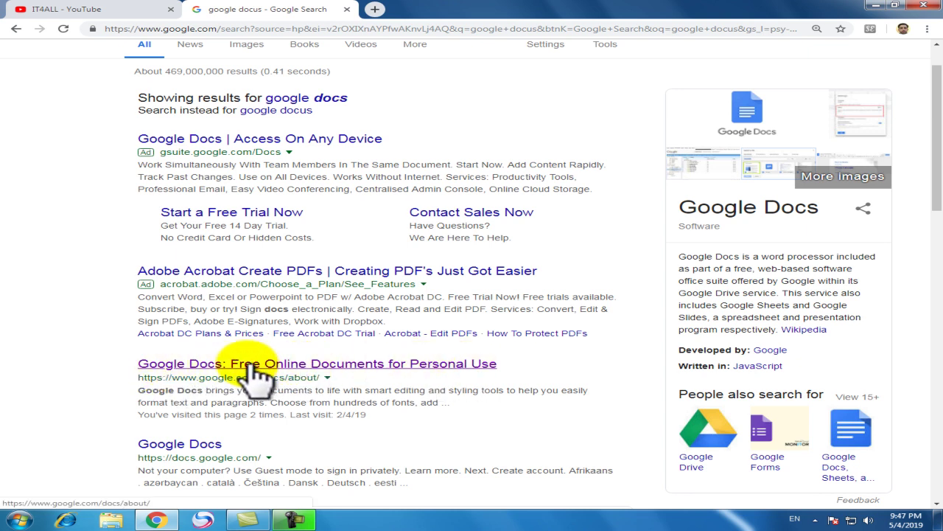
left_click(424, 365)
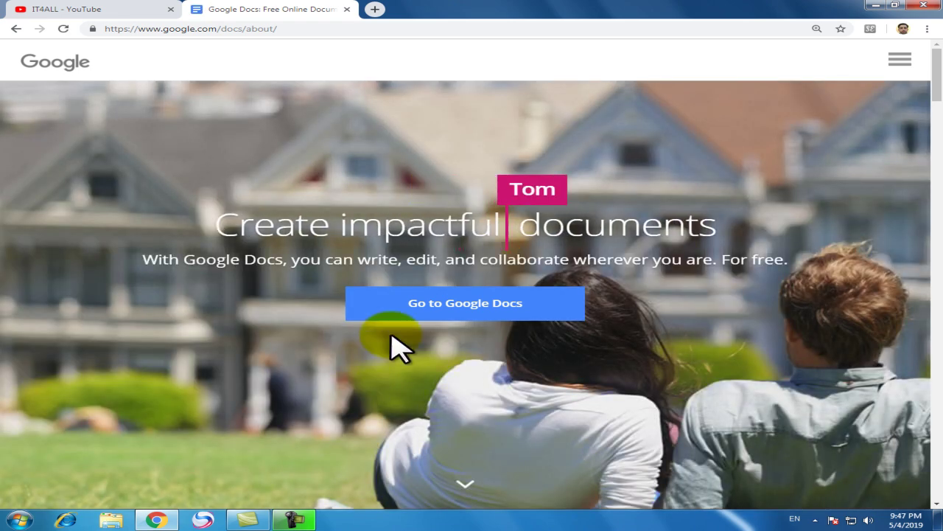
left_click(478, 305)
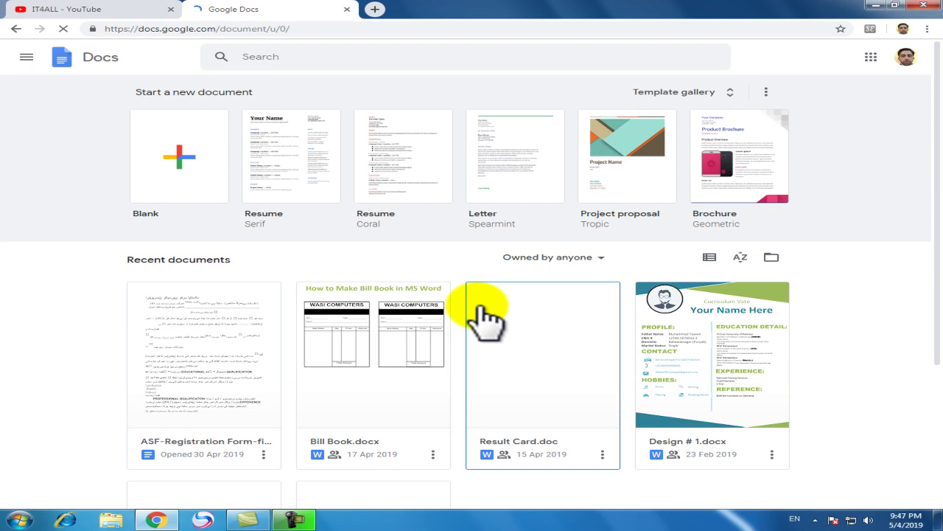
left_click(175, 154)
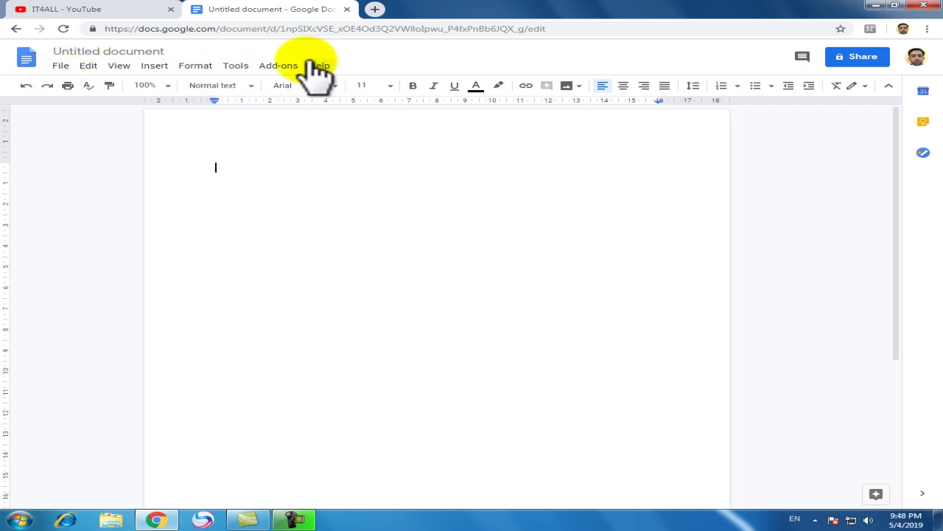
Open the Voice typing tool and reposition its microphone box slightly in the margin beside the page.
left_click(241, 67)
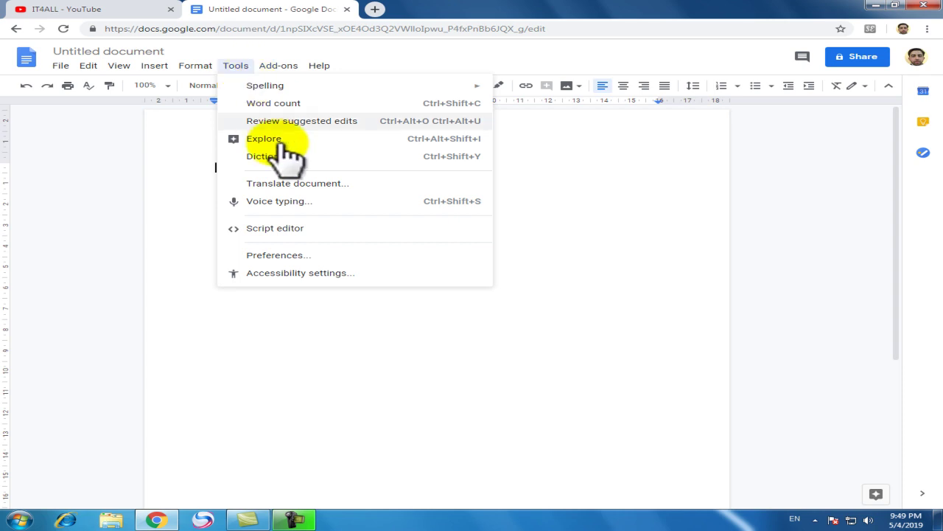
left_click(323, 210)
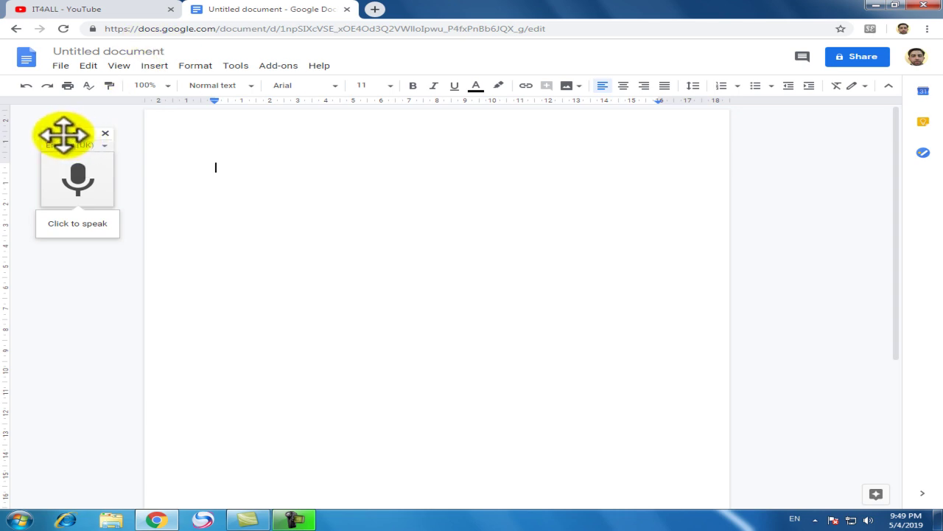
left_click_drag(58, 134, 55, 127)
left_click_drag(53, 119, 57, 129)
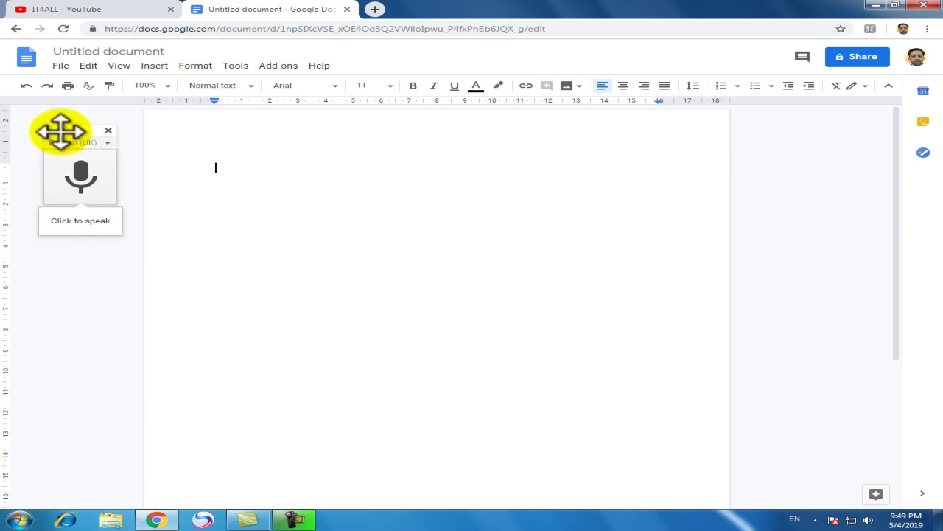
Set the voice typing language to Urdu (Pakistan), اردو (پاکستان).
left_click(107, 143)
left_click(74, 142)
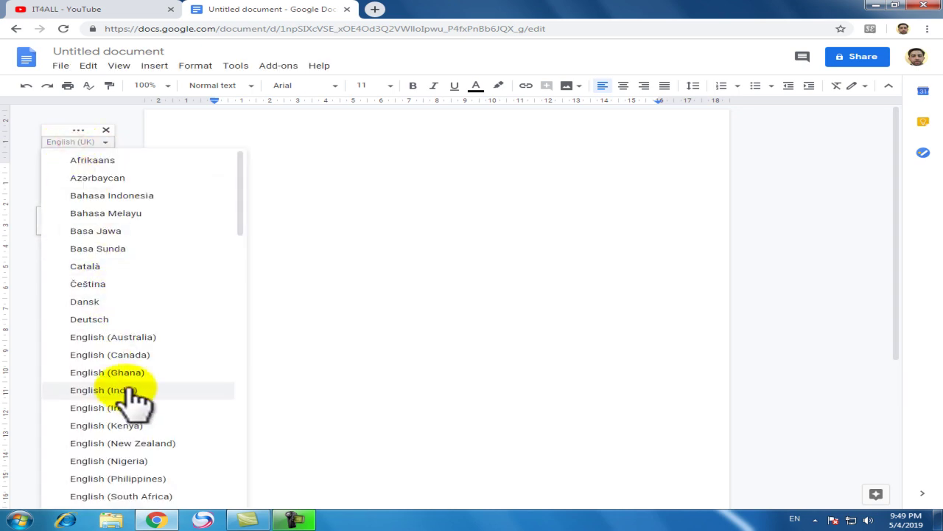
left_click(242, 177)
left_click_drag(242, 177, 236, 406)
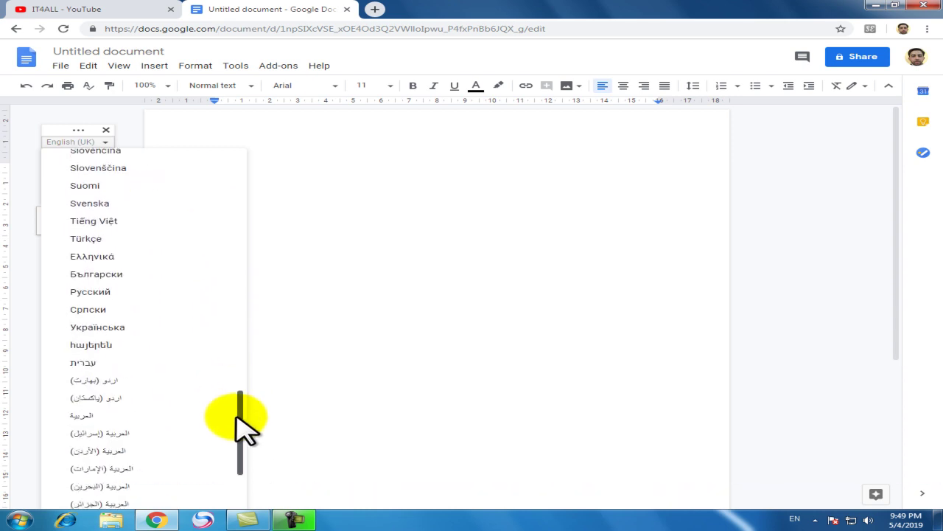
left_click(115, 399)
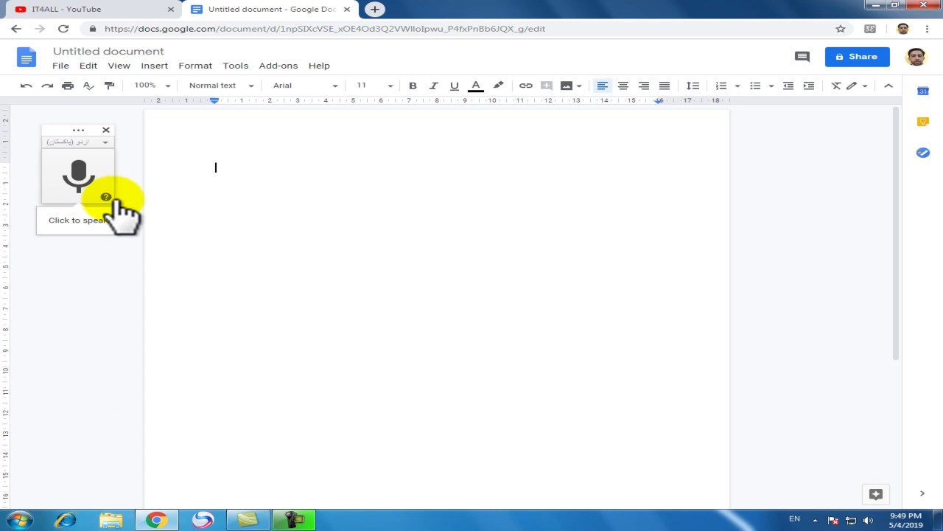
Dictate a short Urdu passage about voice typing with Google Docs, stop recording, and select all the dictated text for review.
left_click(78, 171)
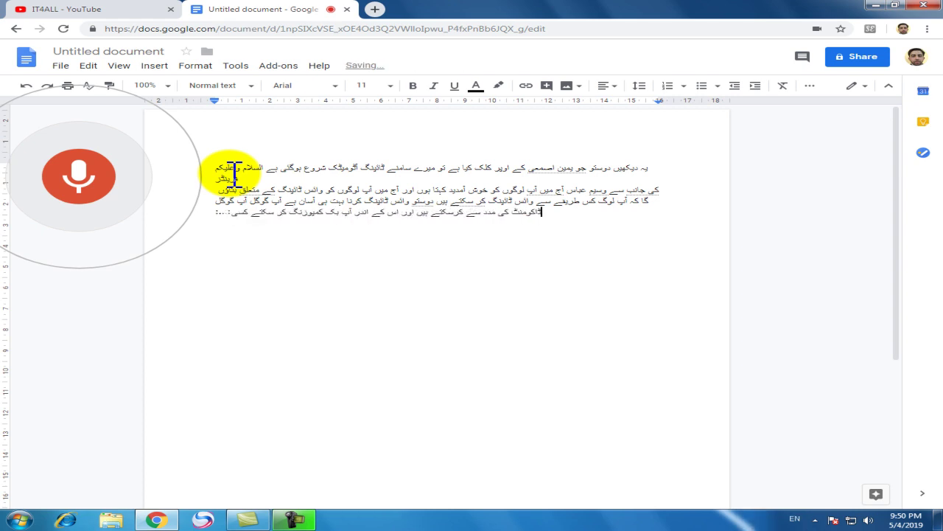
left_click(94, 183)
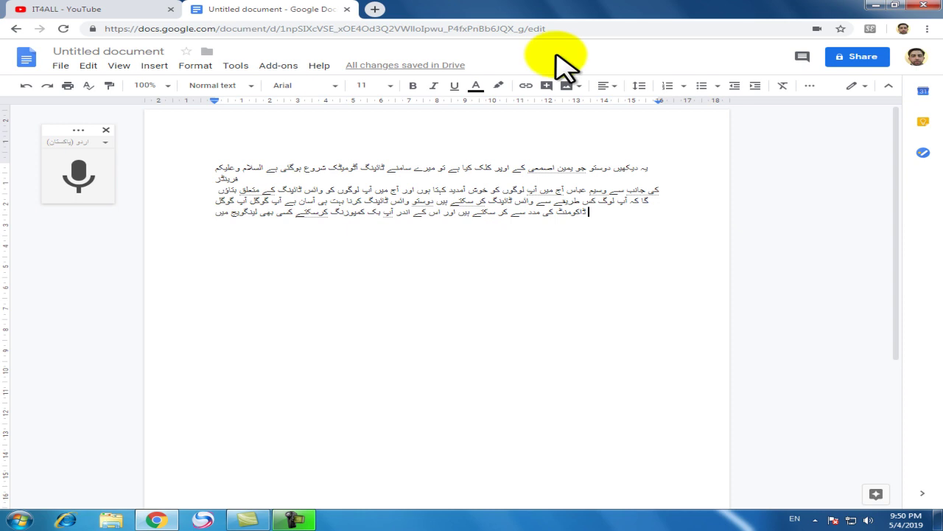
left_click_drag(687, 188, 296, 216)
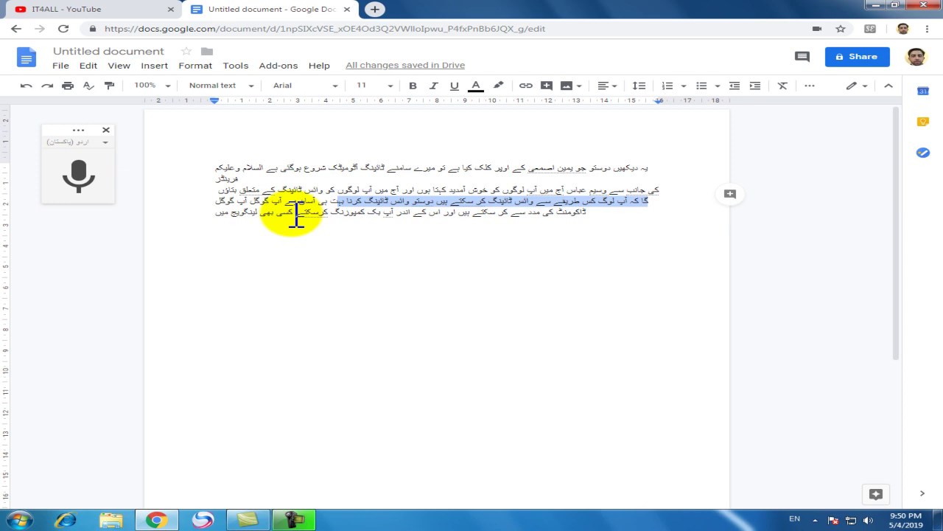
left_click(337, 179)
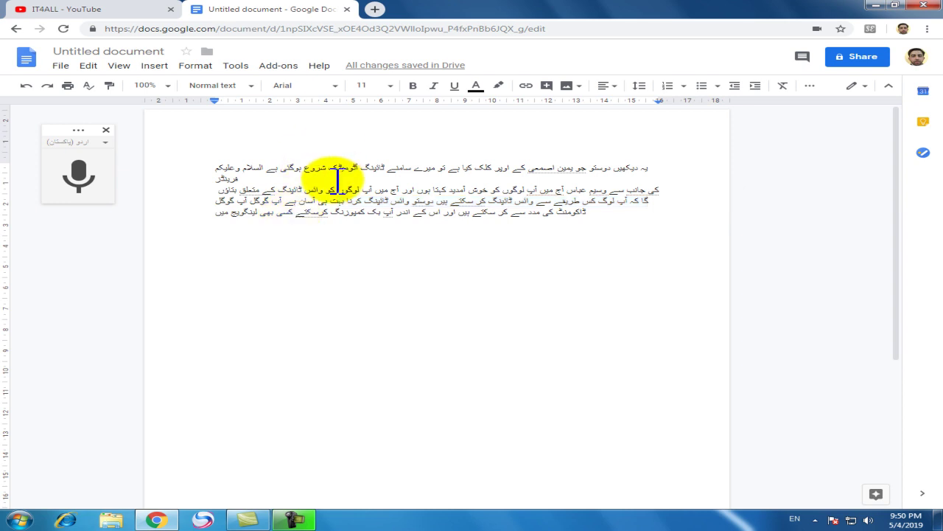
key("ctrl+a")
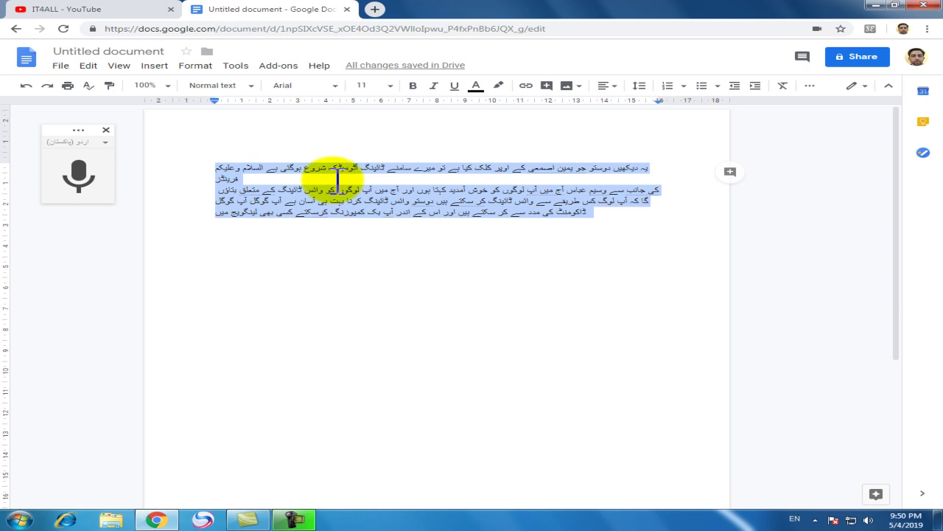
Insert three line breaks after the end of the Urdu passage.
left_click(605, 215)
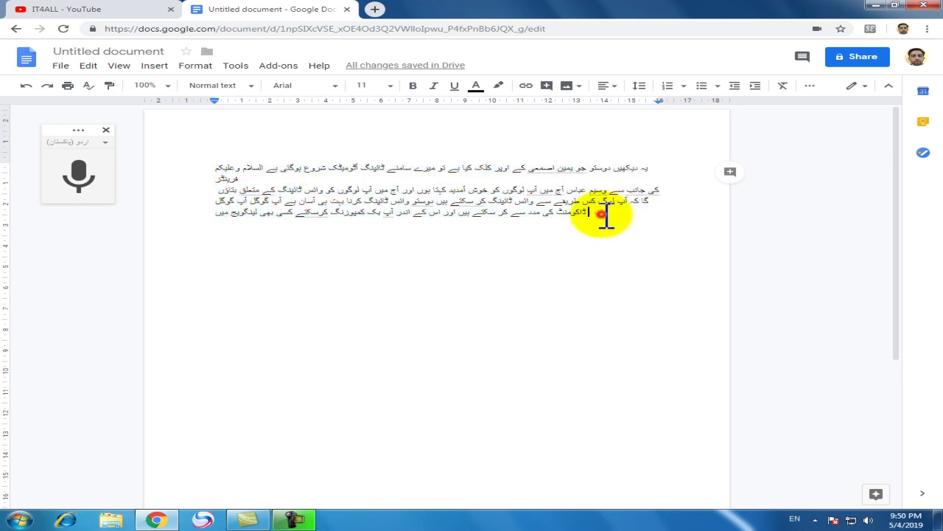
key("Return")
key("Return")
key("Return")
Change the voice typing language to English (United Kingdom).
left_click(102, 142)
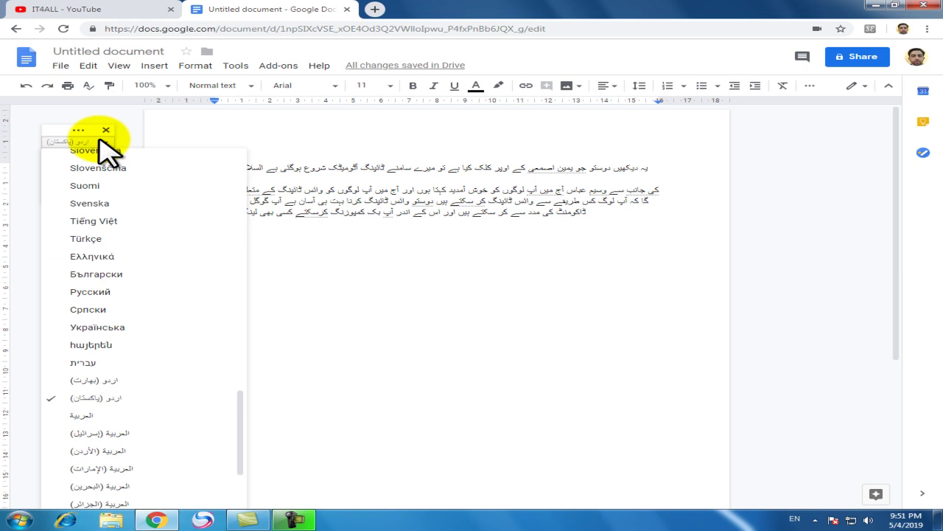
left_click_drag(239, 441, 238, 203)
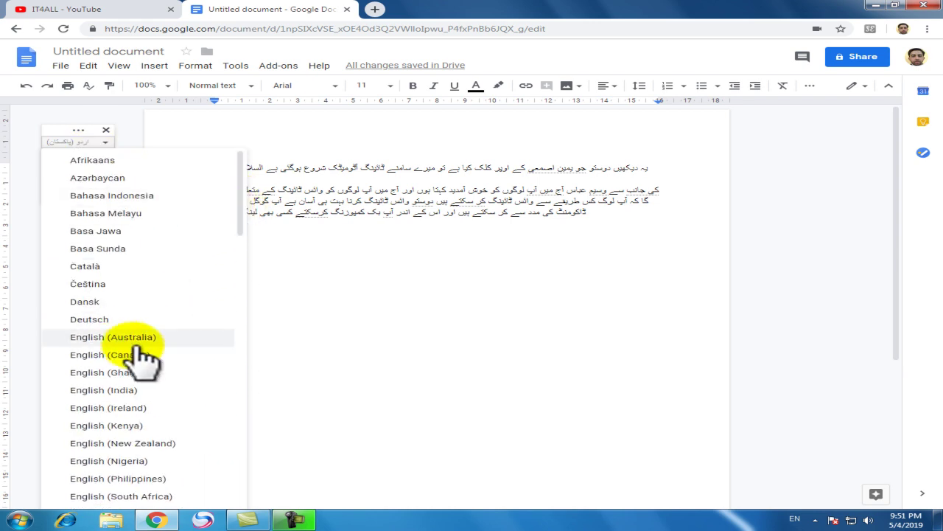
left_click_drag(241, 189, 238, 230)
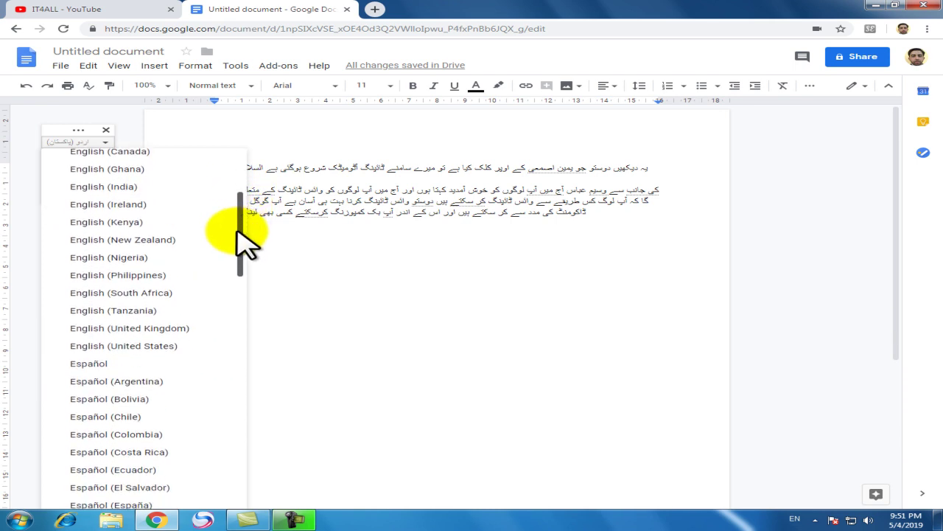
left_click(133, 329)
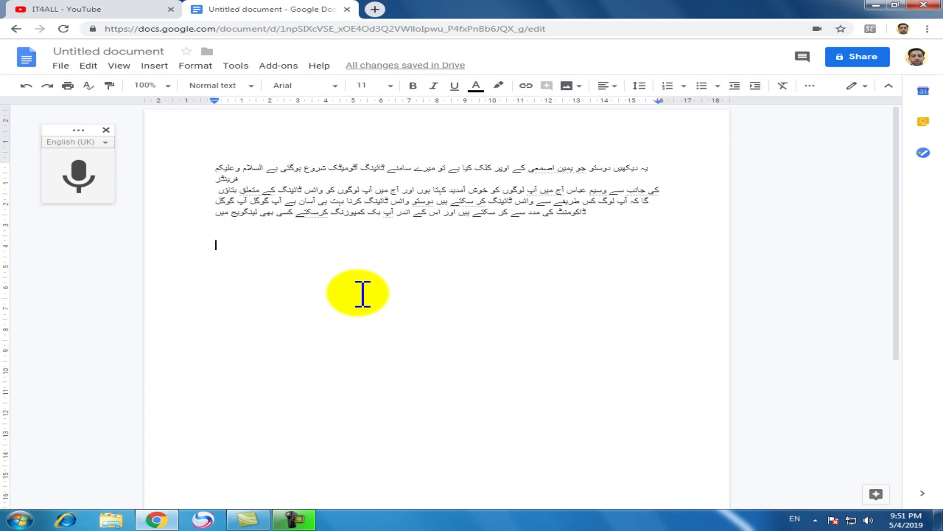
Dictate "Hello friends we are providing online Urdu English composing services in overall Pakistan" plus an invitation to contact the team, and select the passage.
left_click(77, 164)
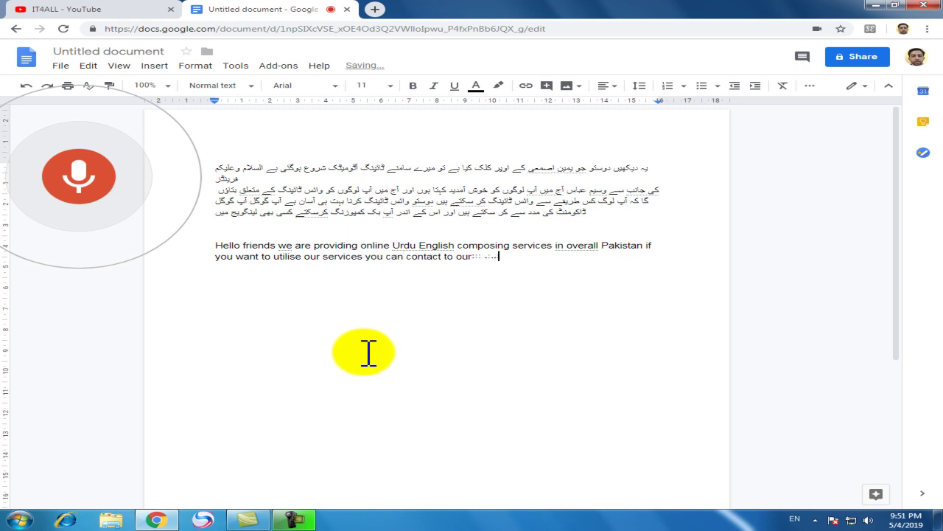
left_click(78, 174)
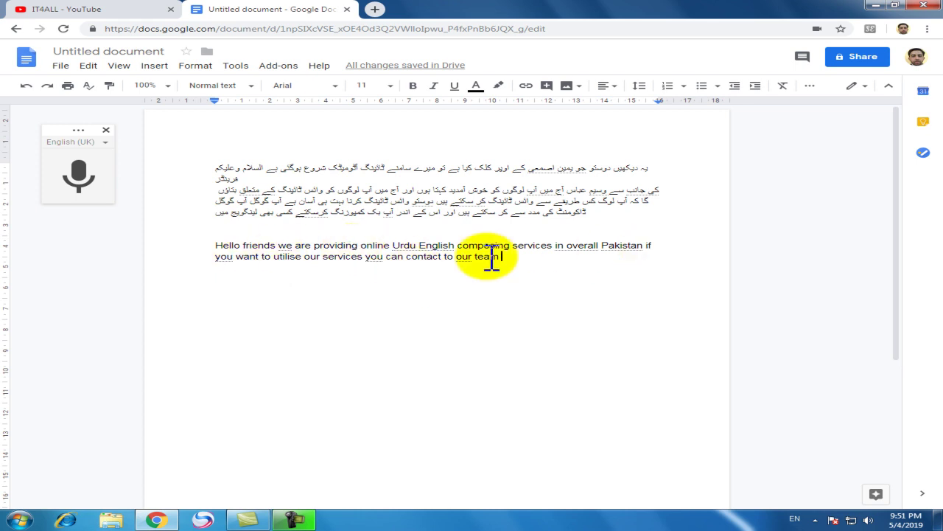
left_click_drag(522, 263, 217, 249)
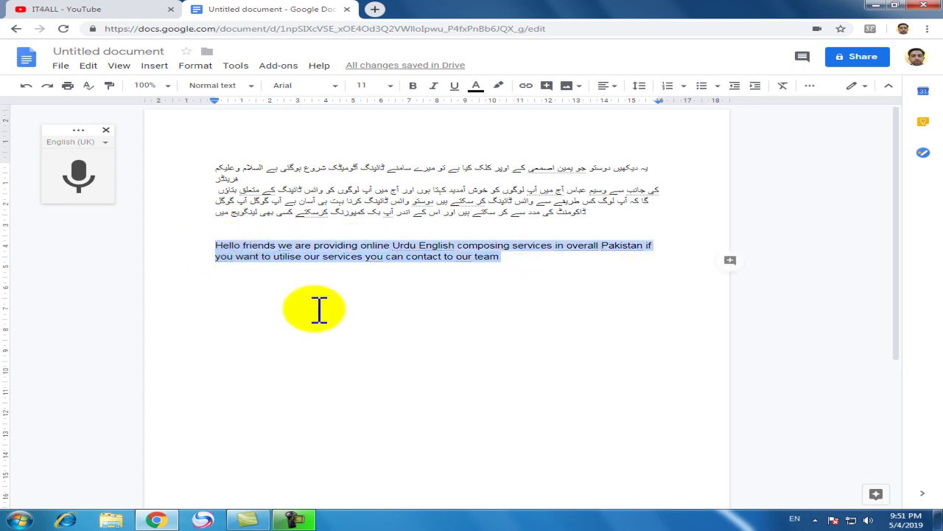